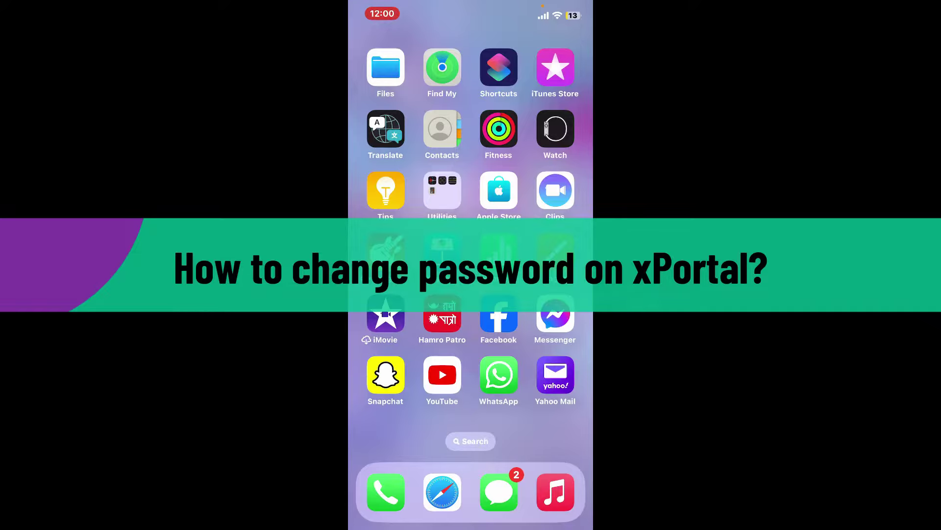
pyautogui.hscroll(5, 471, 265)
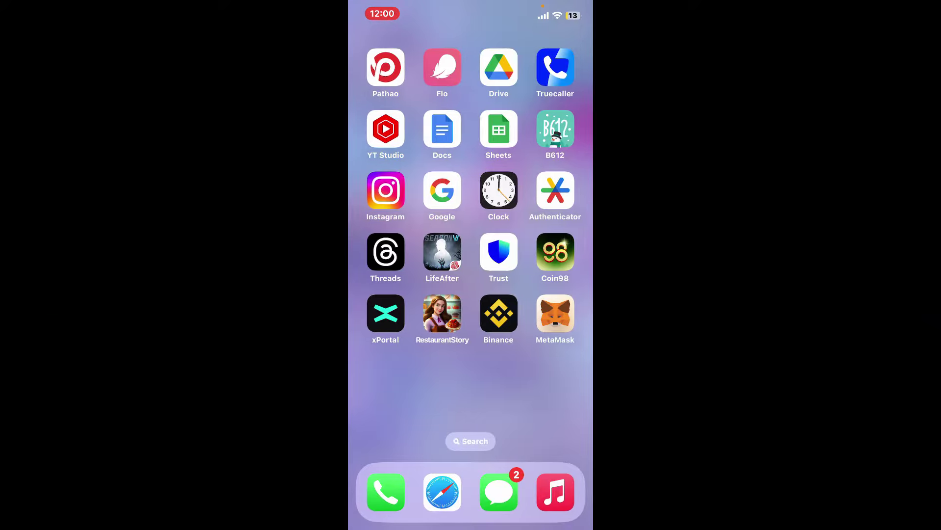
# Launch xPortal and unlock the wallet with its four-digit PIN
pyautogui.click(386, 314)
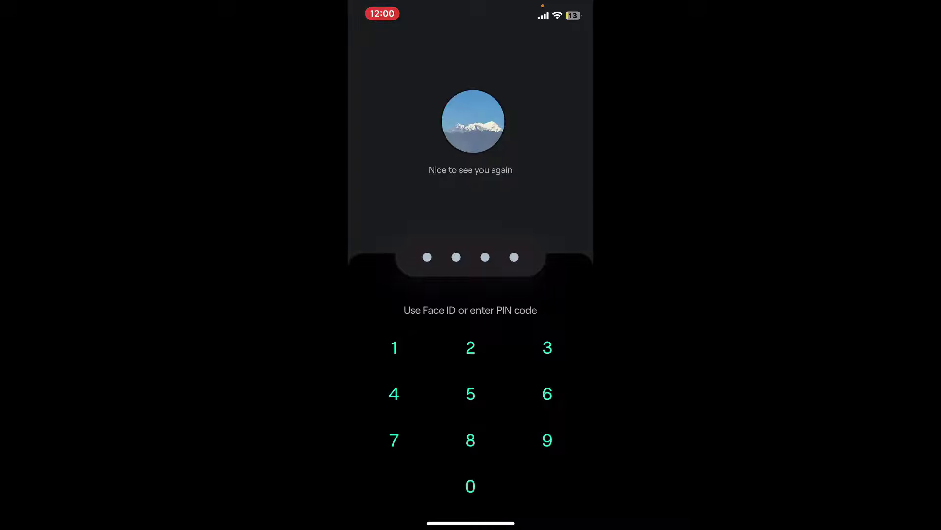
pyautogui.click(395, 348)
pyautogui.click(471, 347)
pyautogui.click(547, 348)
pyautogui.click(395, 393)
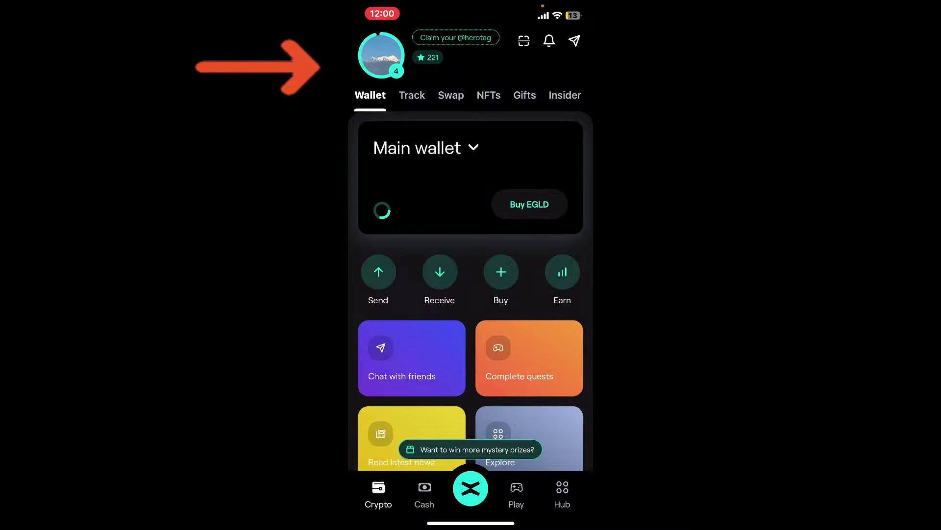
# Go from the profile drawer through app settings to the Security page
pyautogui.click(381, 55)
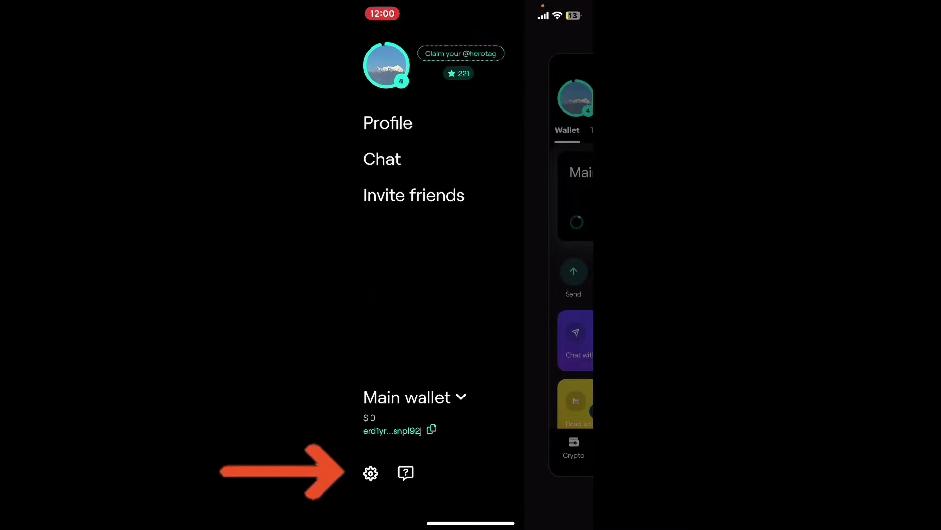
pyautogui.click(371, 473)
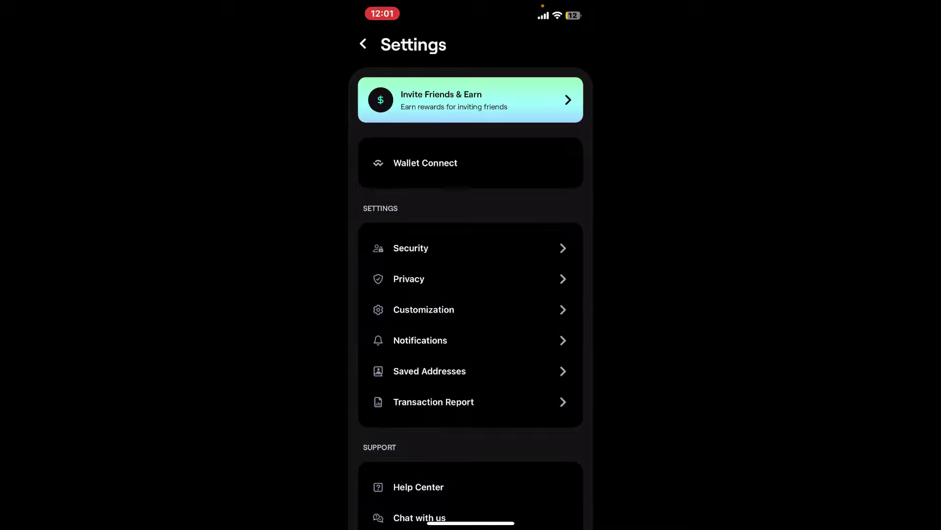
pyautogui.click(410, 248)
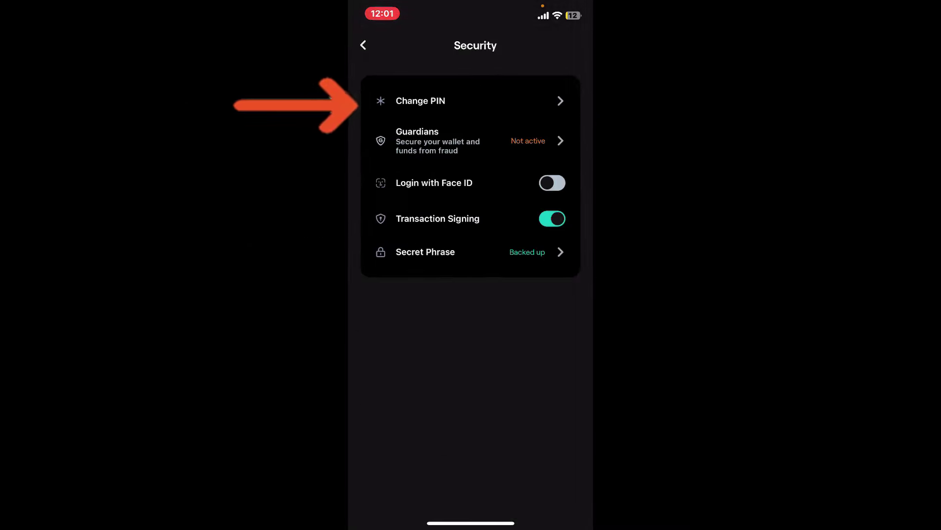
# Start Change PIN and verify identity with the current four-digit PIN
pyautogui.click(421, 101)
pyautogui.click(394, 347)
pyautogui.click(471, 347)
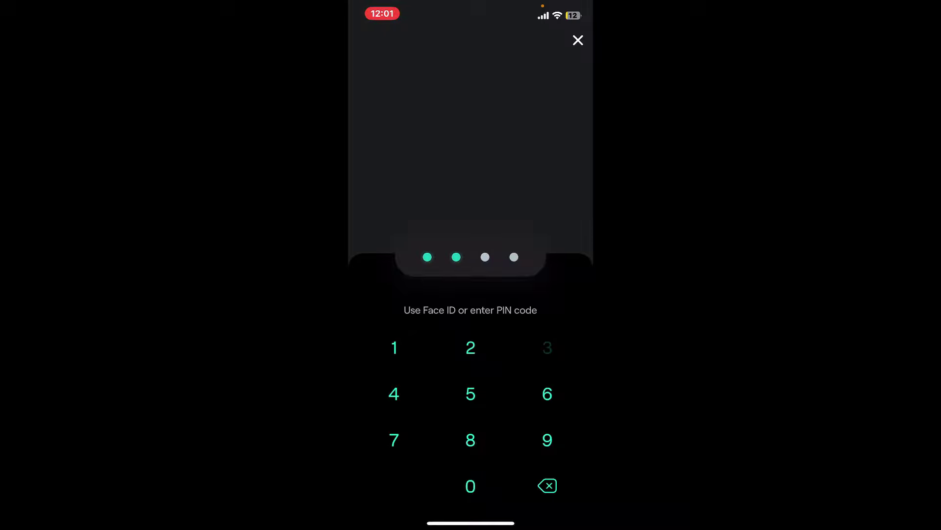
pyautogui.click(547, 348)
pyautogui.click(394, 393)
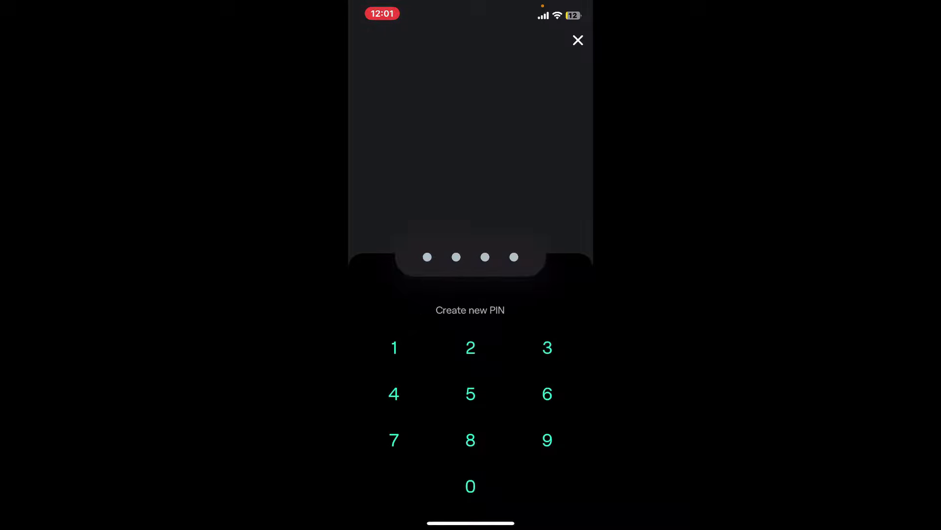
# Enter the digits of the new wallet PIN
pyautogui.click(471, 347)
pyautogui.click(471, 486)
pyautogui.click(470, 394)
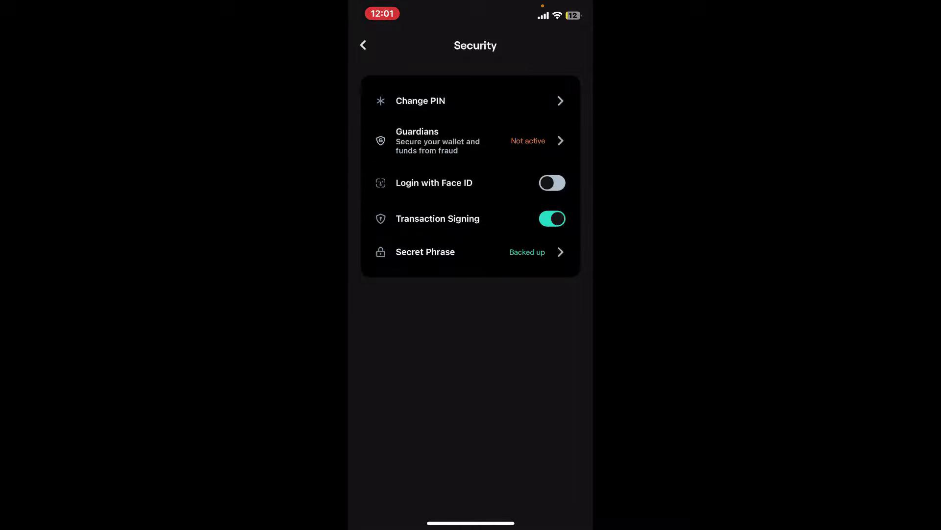
# Close and relaunch xPortal, then begin entering the new PIN to unlock
pyautogui.moveTo(471, 523); pyautogui.dragTo(471, 294)
pyautogui.click(387, 311)
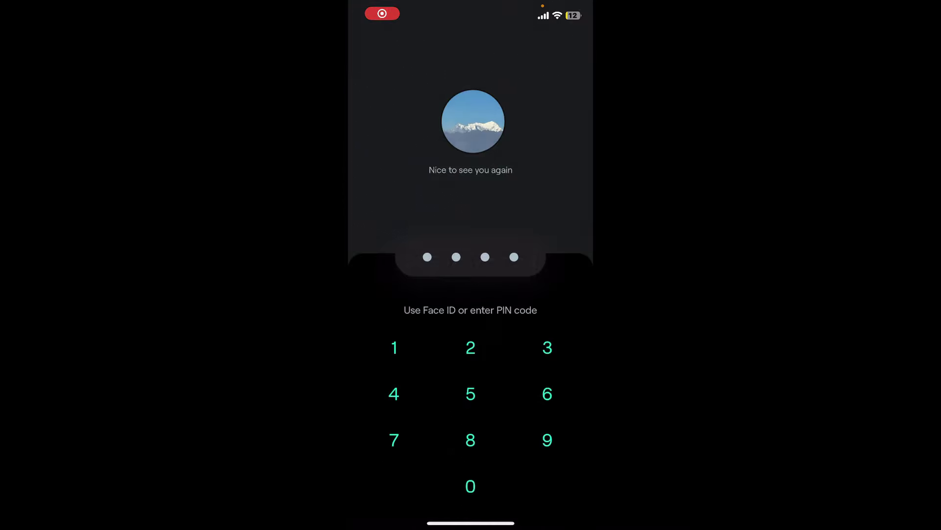
pyautogui.click(471, 393)
pyautogui.click(471, 393)
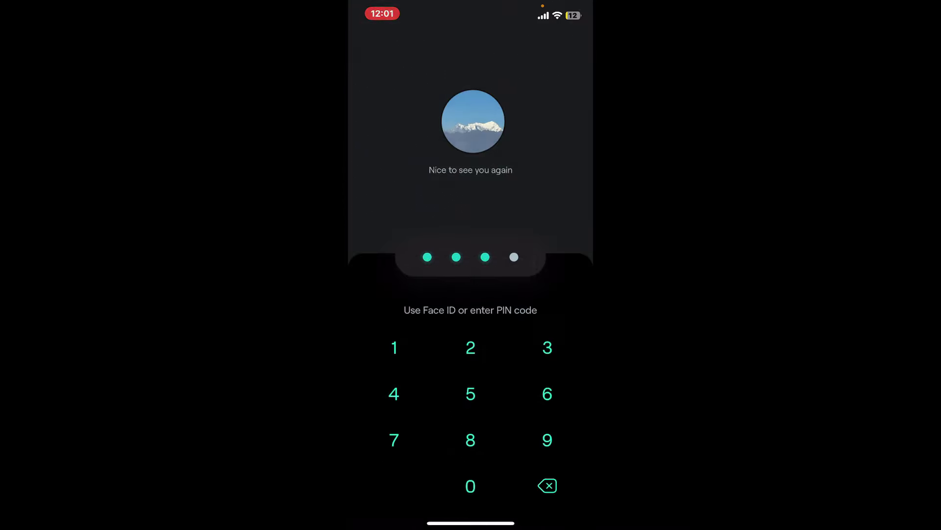